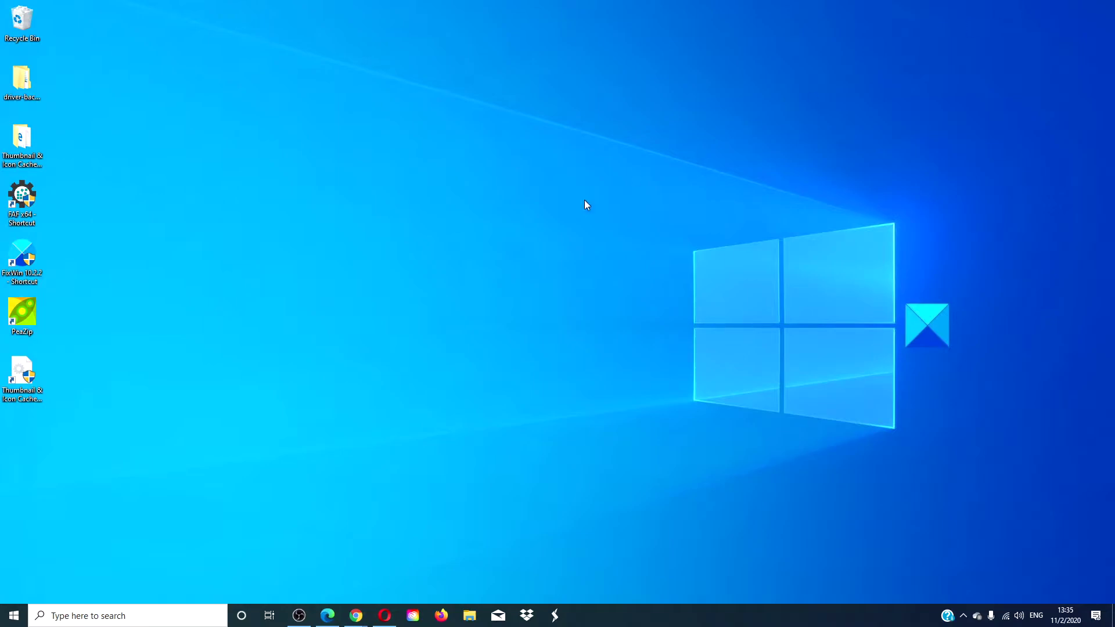
Step: Run shell:startup to open the current user's Startup folder in File Explorer
key(super+r)
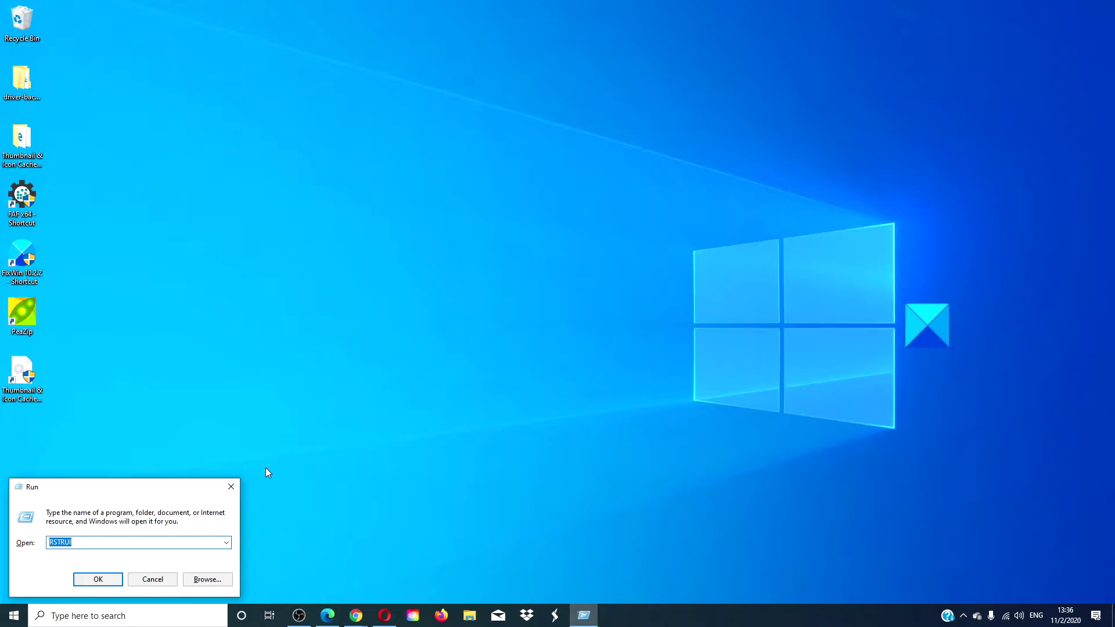
text(shell)
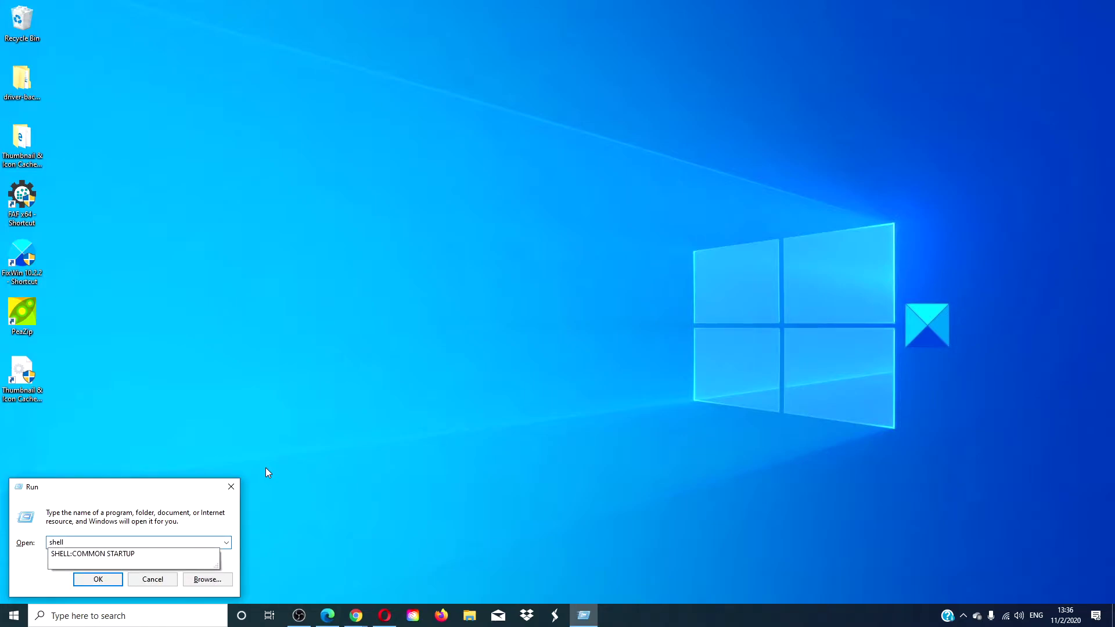
text(:start)
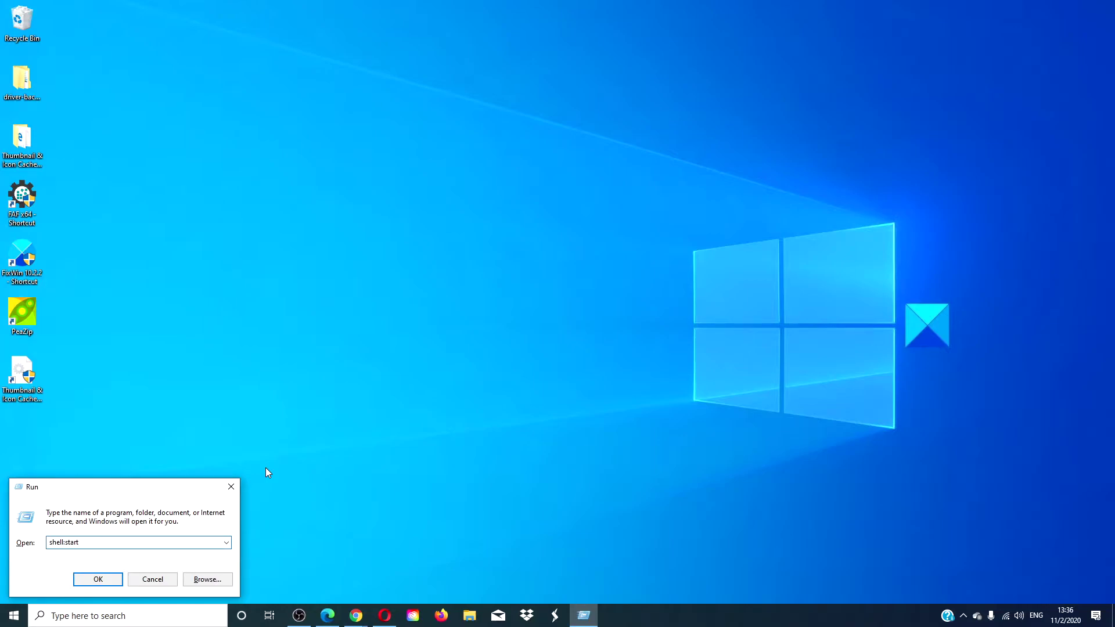
text(up)
key(Return)
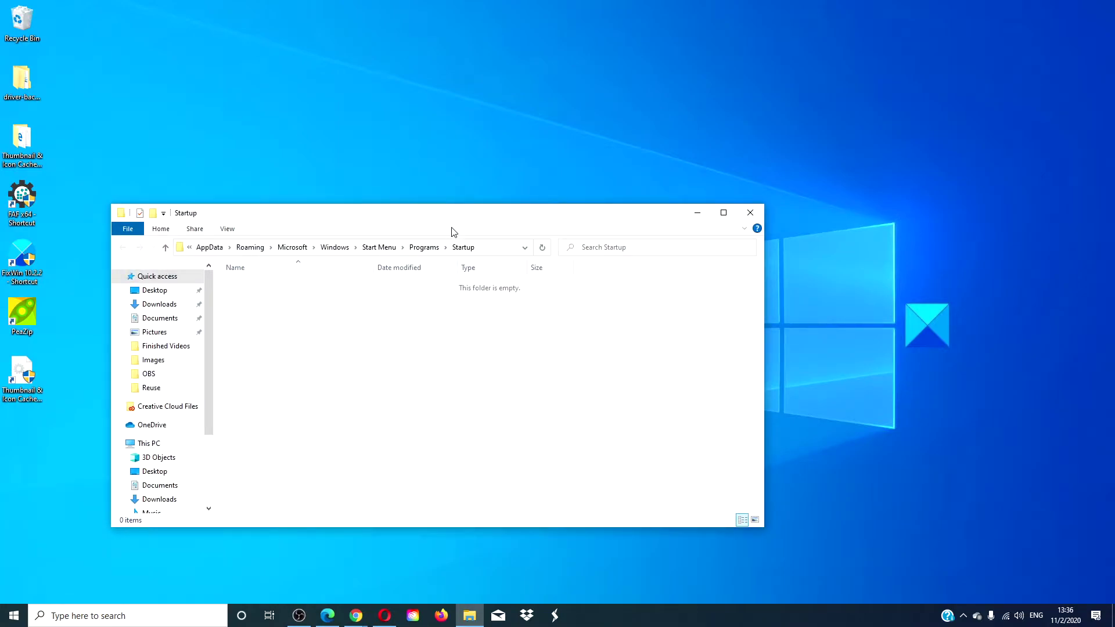
Step: Move the FixWin desktop shortcut into the Startup folder, then close that folder window
drag(539, 222, 720, 154)
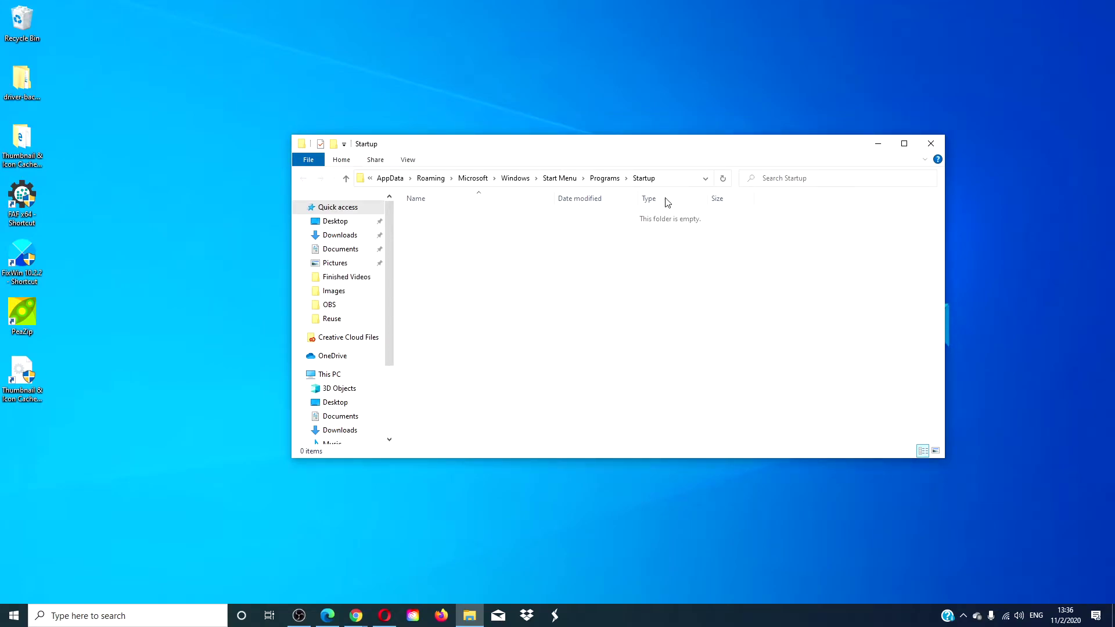
drag(32, 261, 465, 268)
click(929, 145)
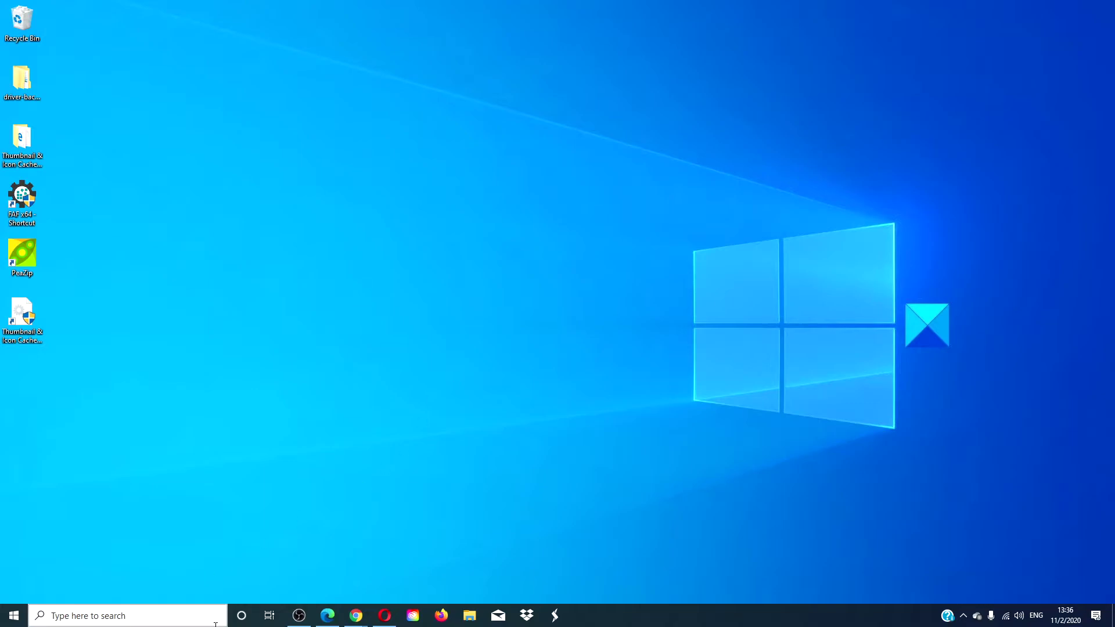
key(super+r)
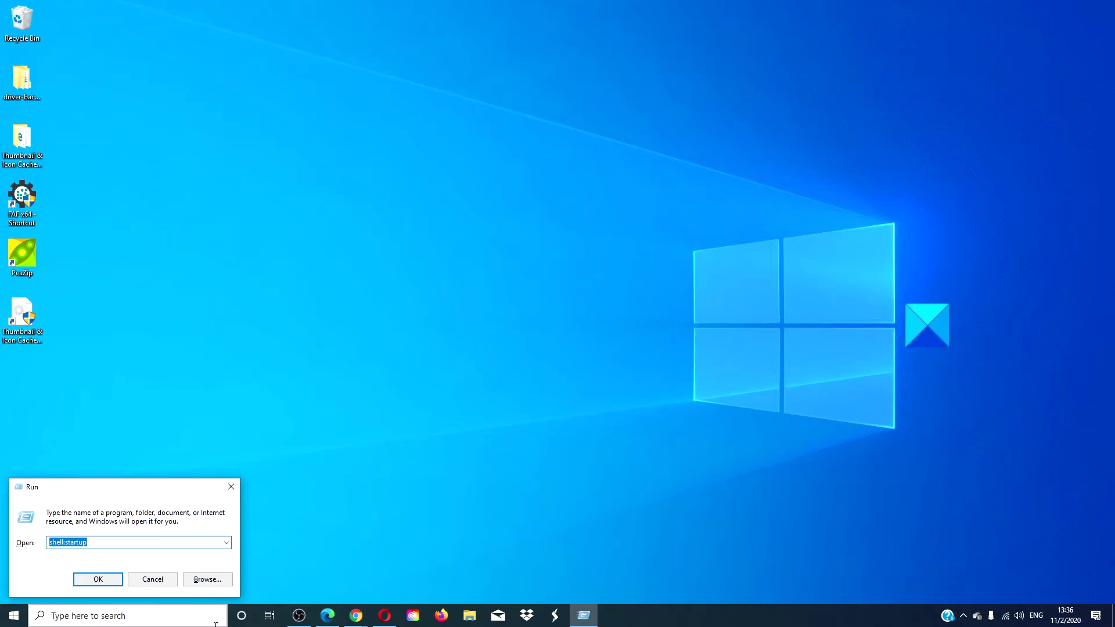
text(she)
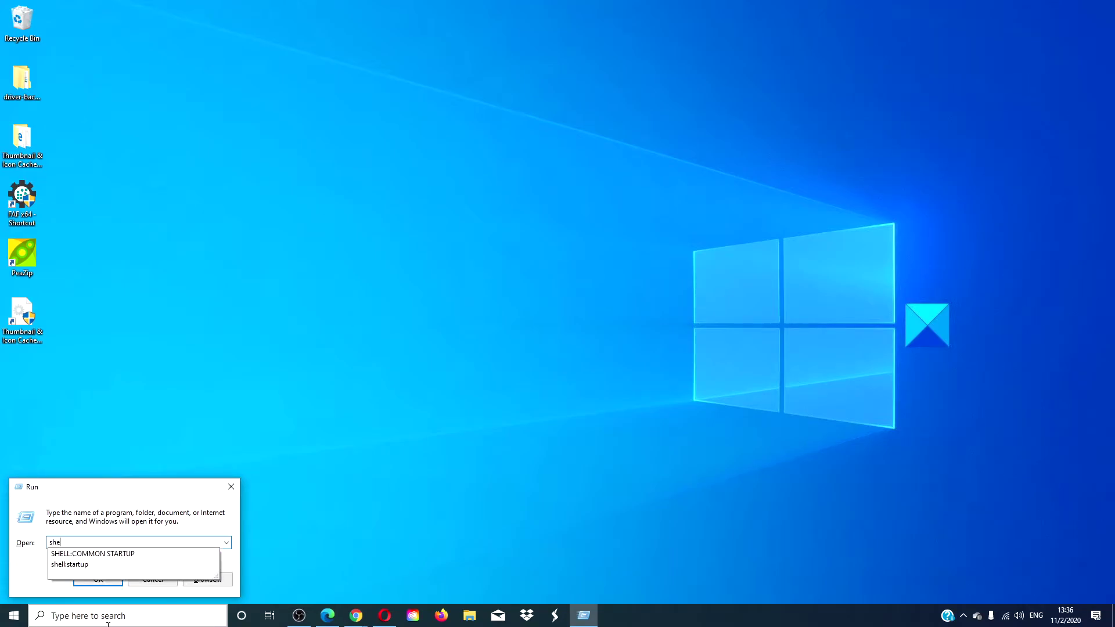
click(104, 555)
click(100, 581)
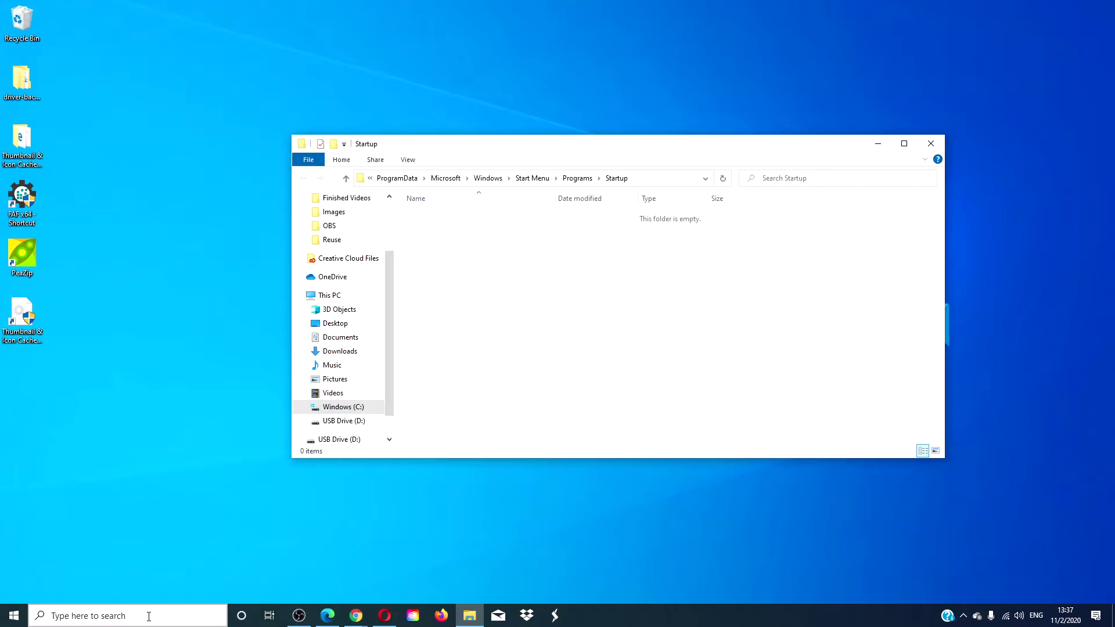
click(930, 146)
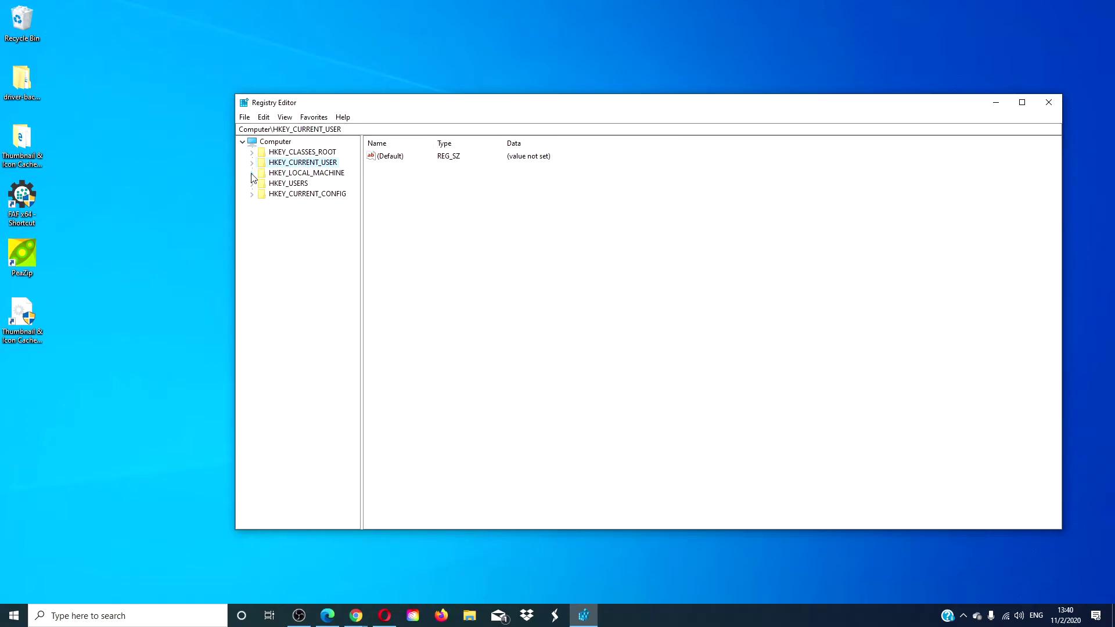
Step: Go to HKEY_LOCAL_MACHINE\SOFTWARE\Microsoft\Windows\CurrentVersion\Run and bring up the New value menu
click(252, 173)
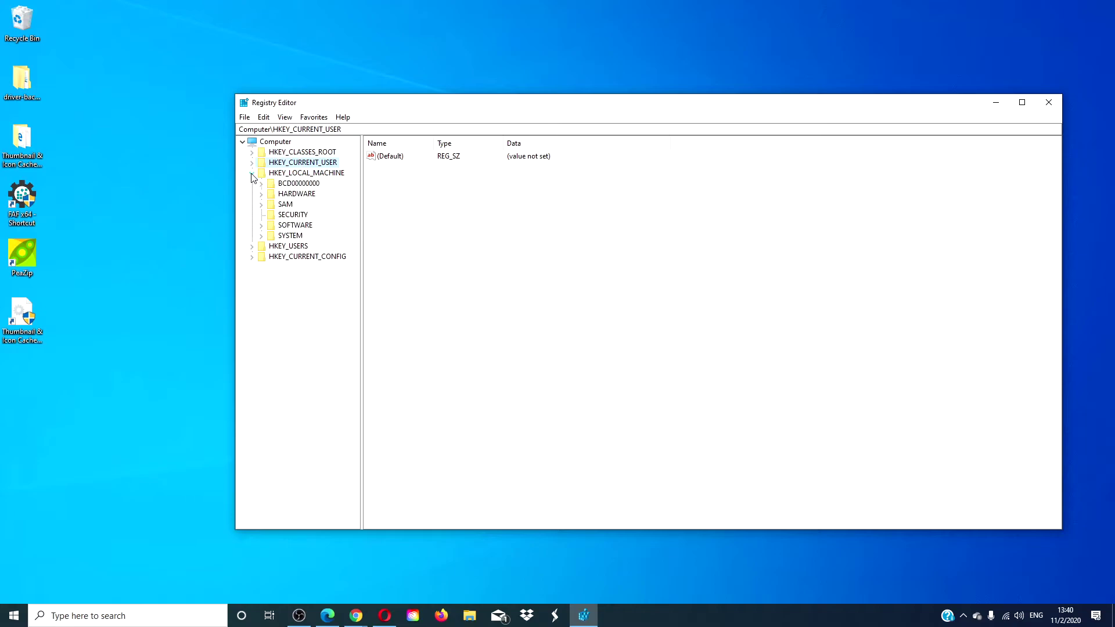
click(263, 228)
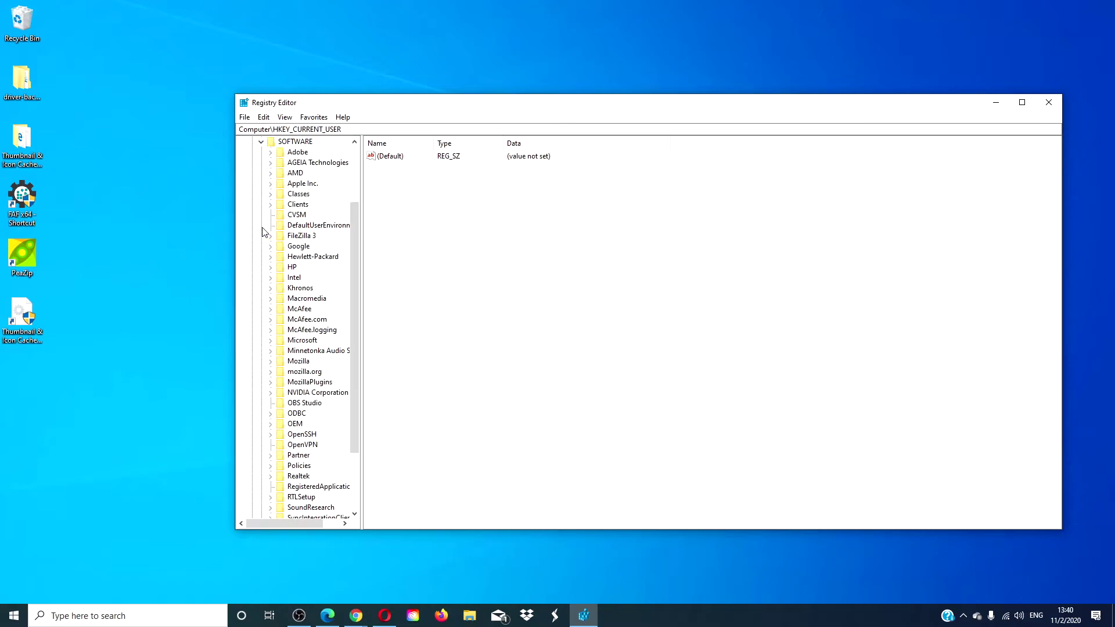
click(271, 341)
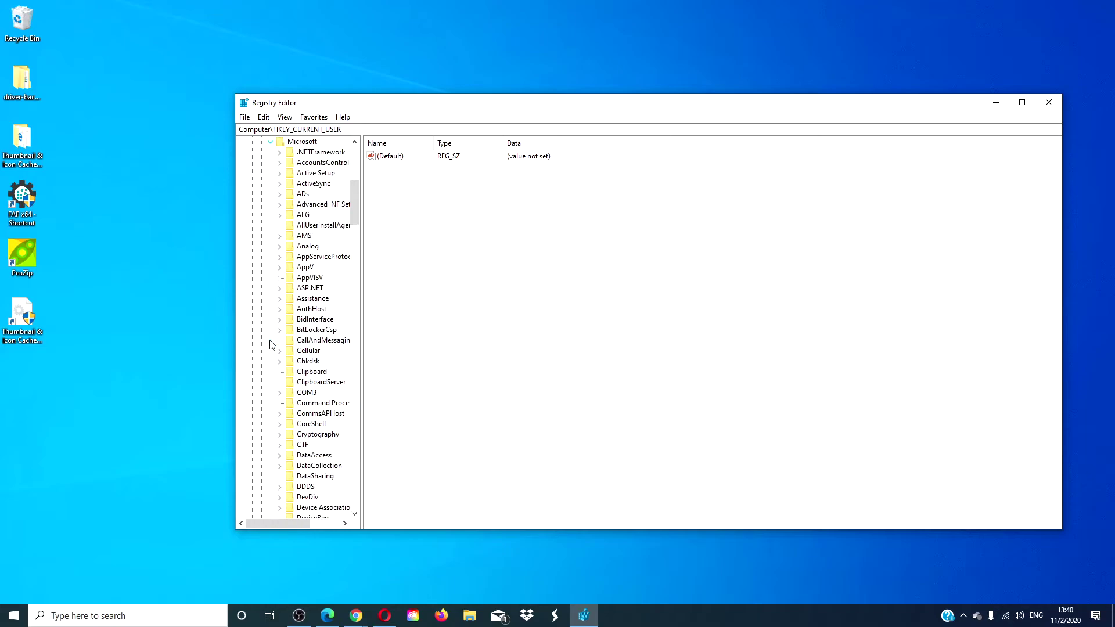
scroll(270, 343, down, 18)
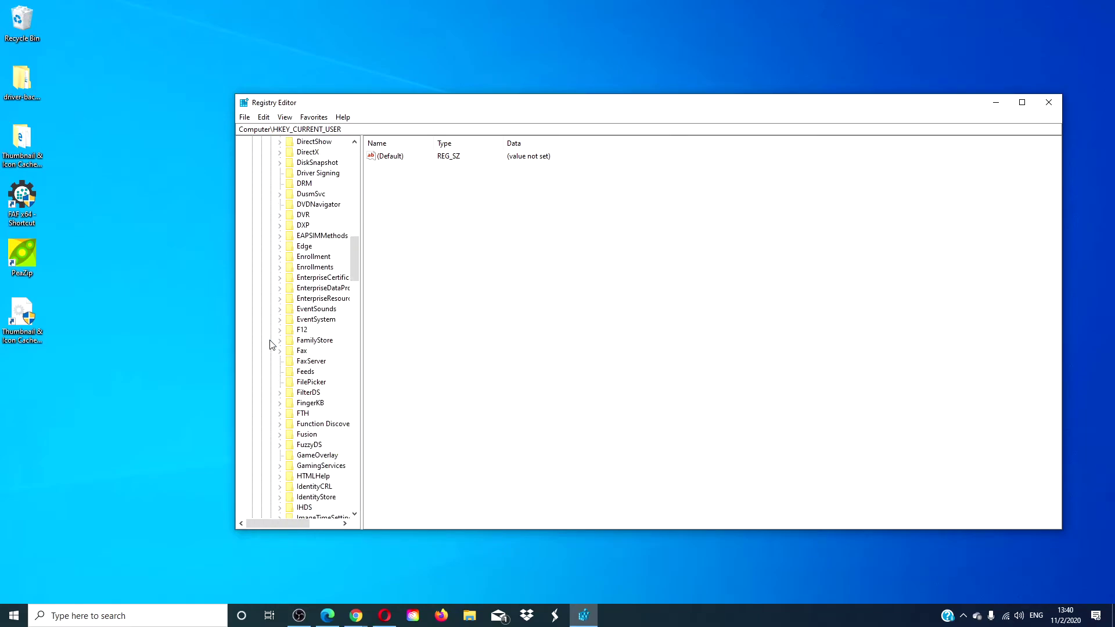
scroll(271, 344, down, 20)
click(280, 409)
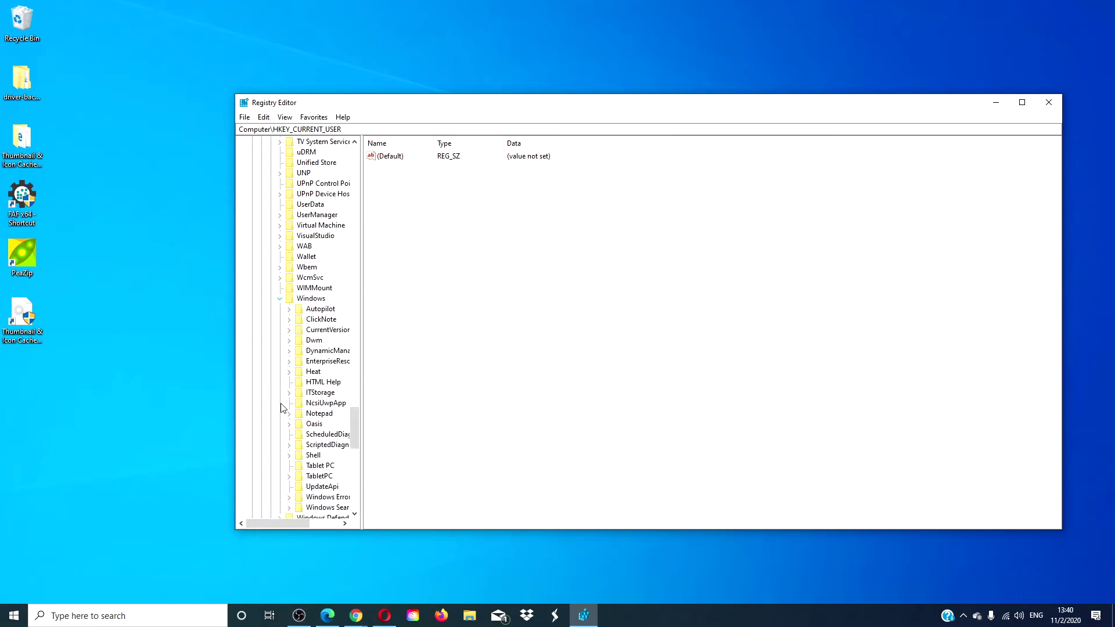
click(290, 330)
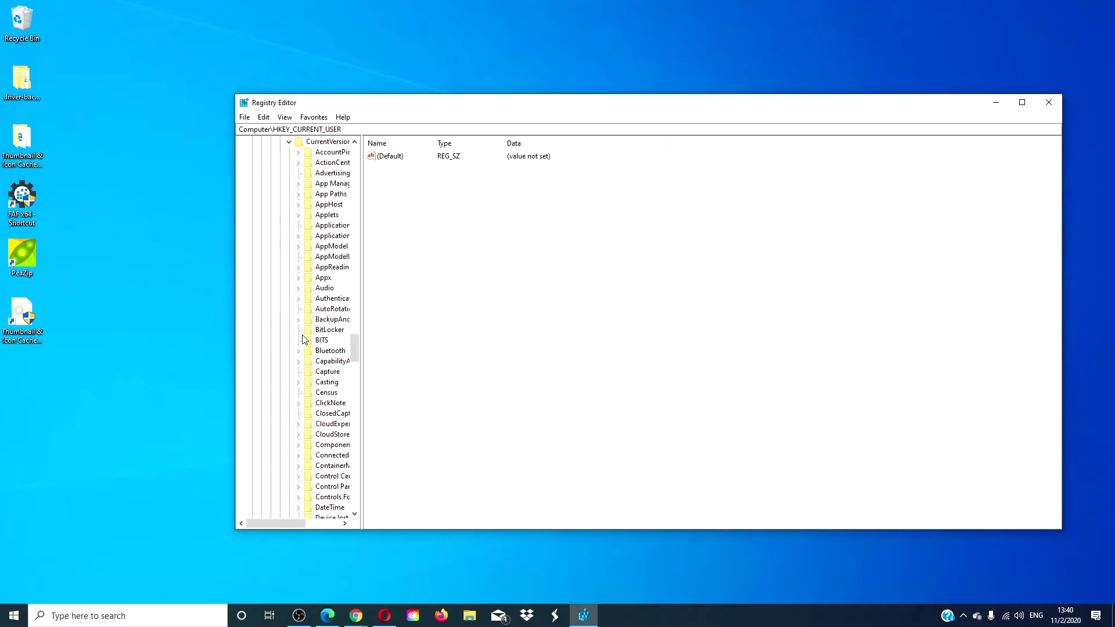
scroll(302, 340, down, 20)
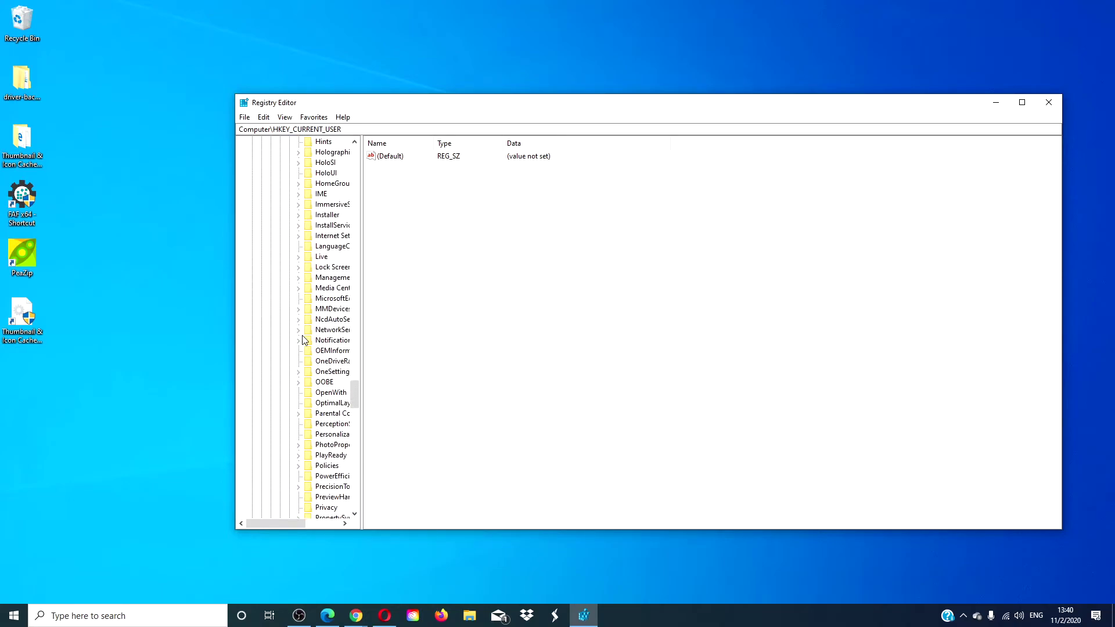
scroll(302, 340, down, 8)
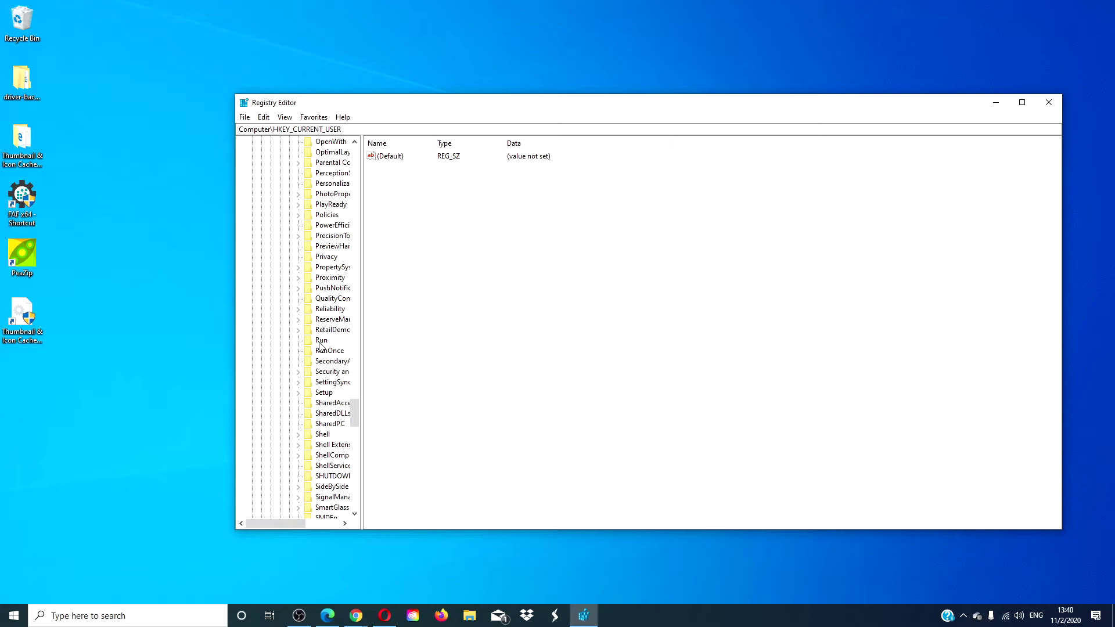
click(321, 341)
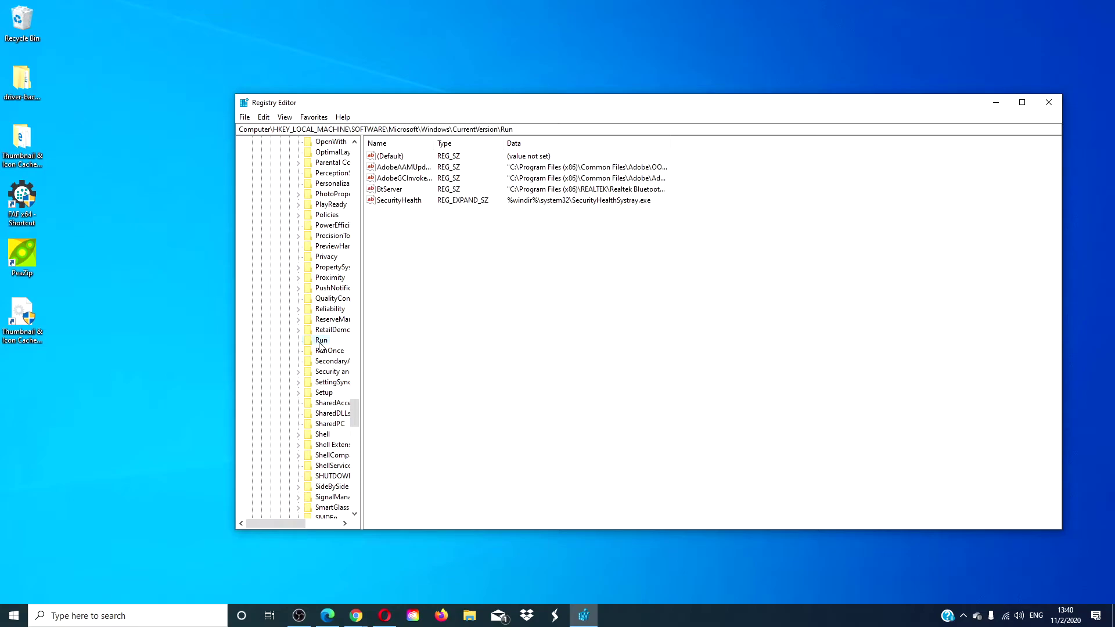
right_click(414, 227)
mouse_move(427, 235)
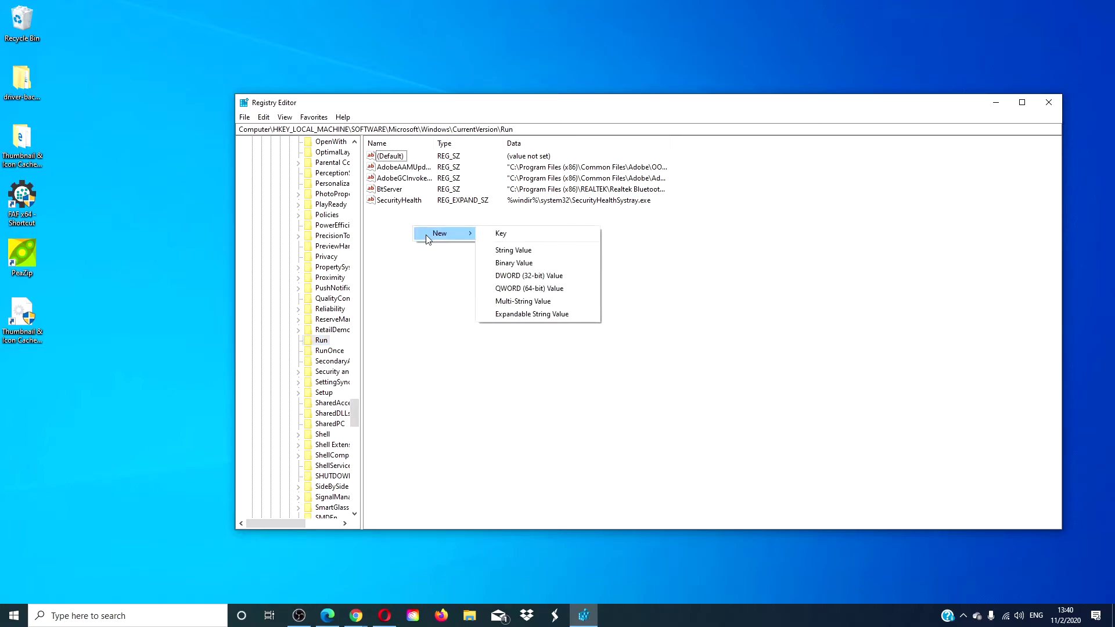
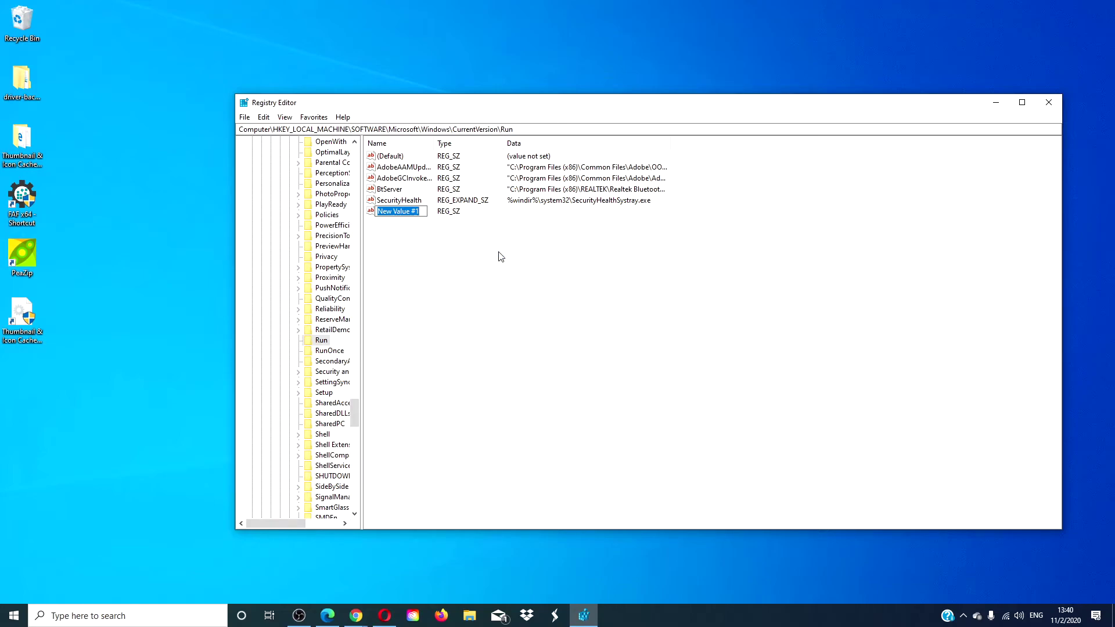
Step: Name the new string value under the Run key 'peazip'
text(peazip)
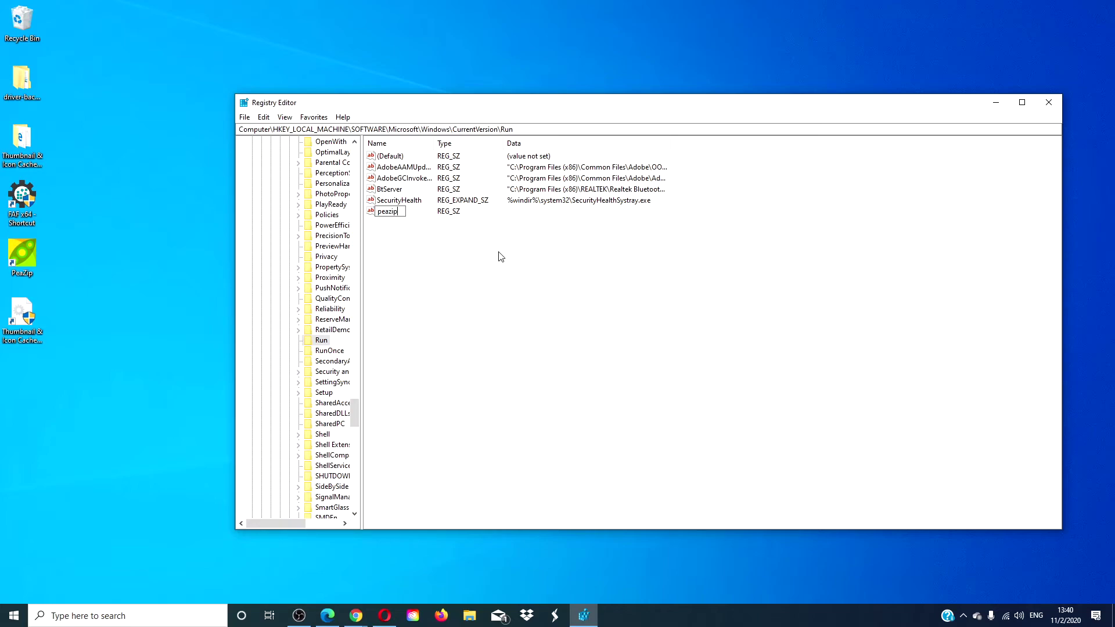
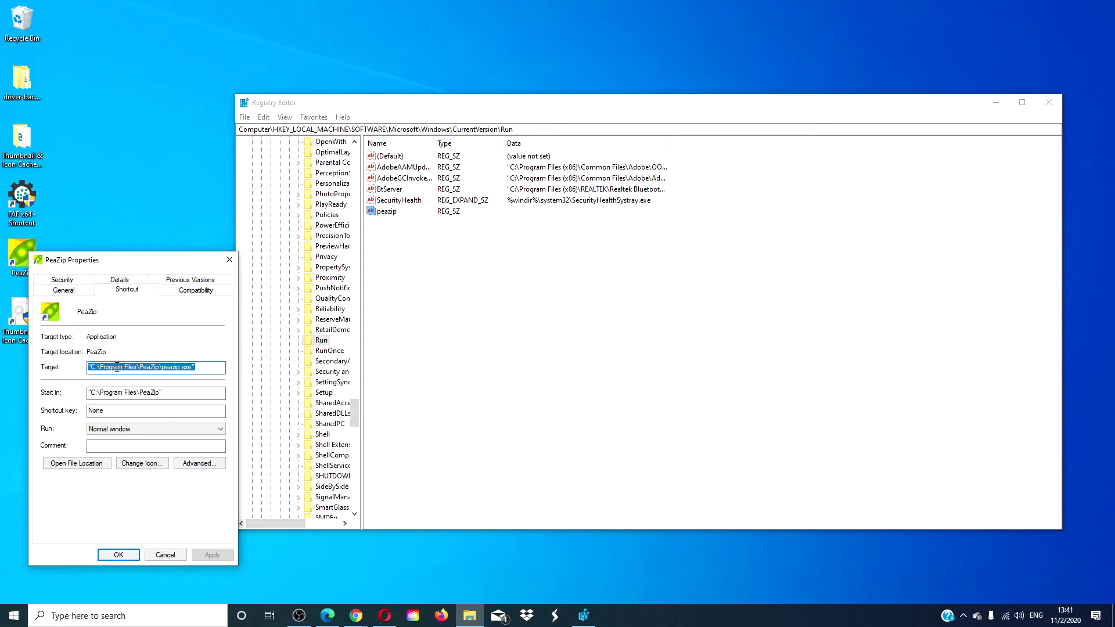
Step: Copy the PeaZip executable path from the shortcut's Target field
right_click(117, 367)
click(132, 402)
Step: Paste "C:\Program Files\PeaZip\peazip.exe" as the peazip value's data and save it
right_click(394, 213)
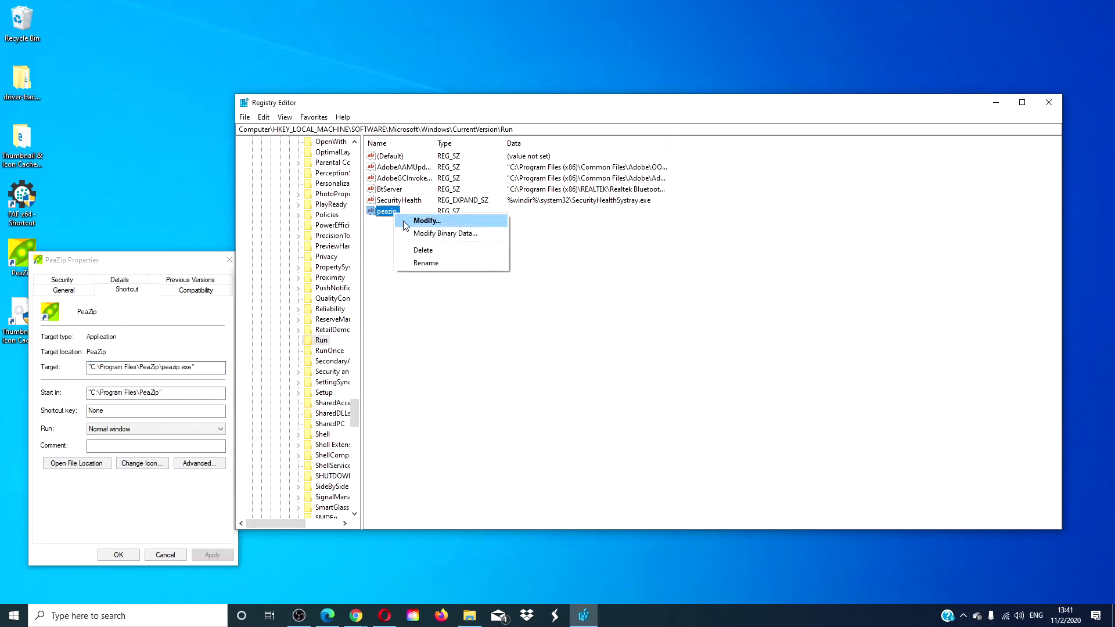
click(405, 222)
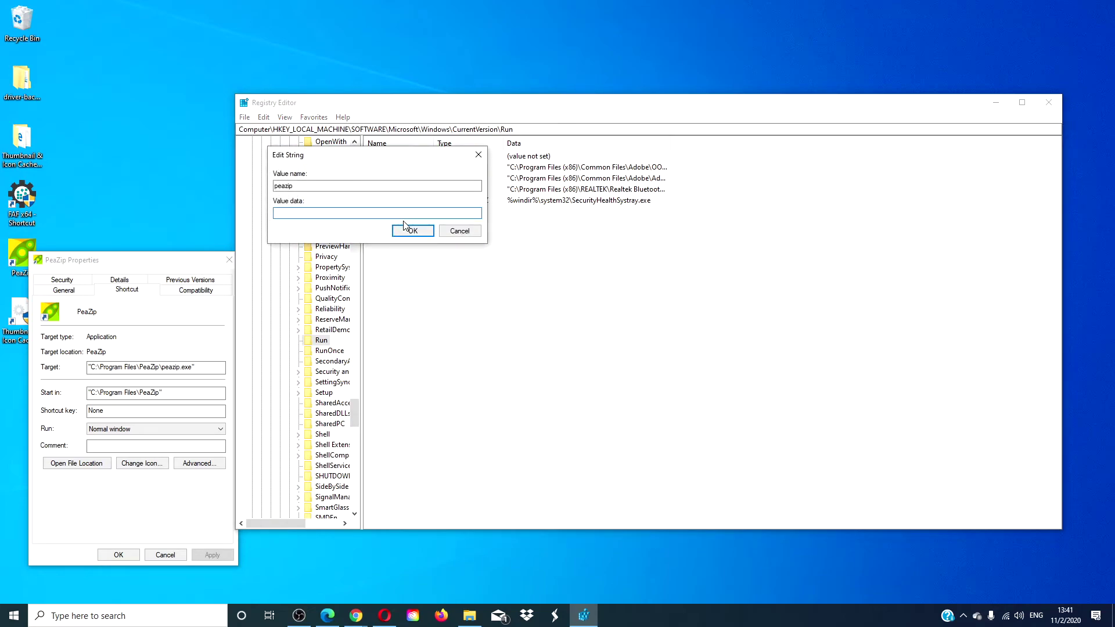
right_click(322, 213)
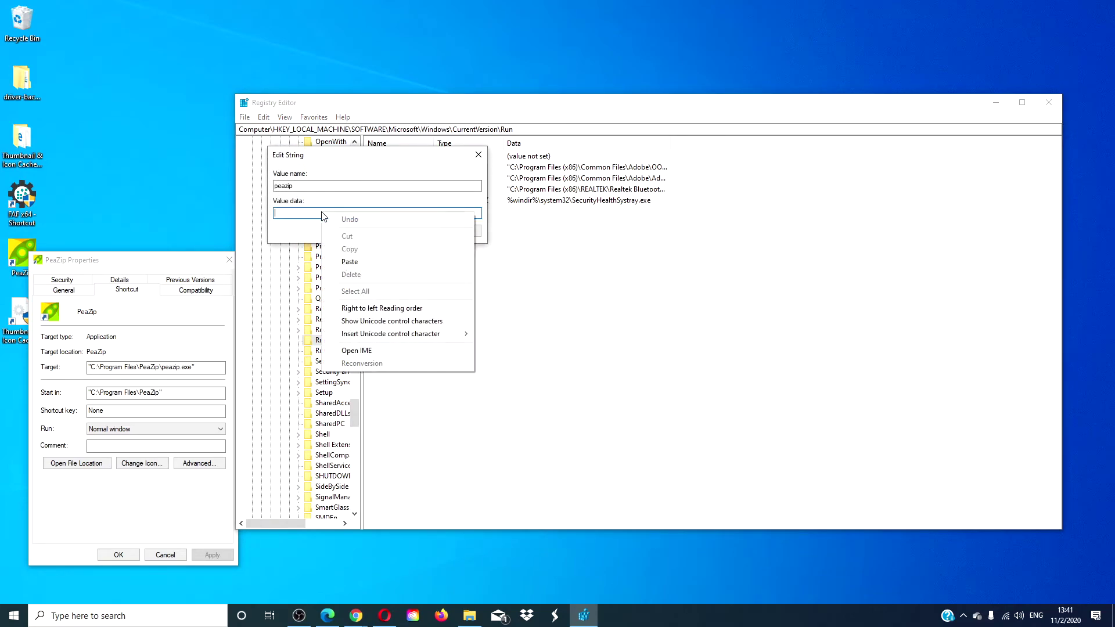
click(337, 261)
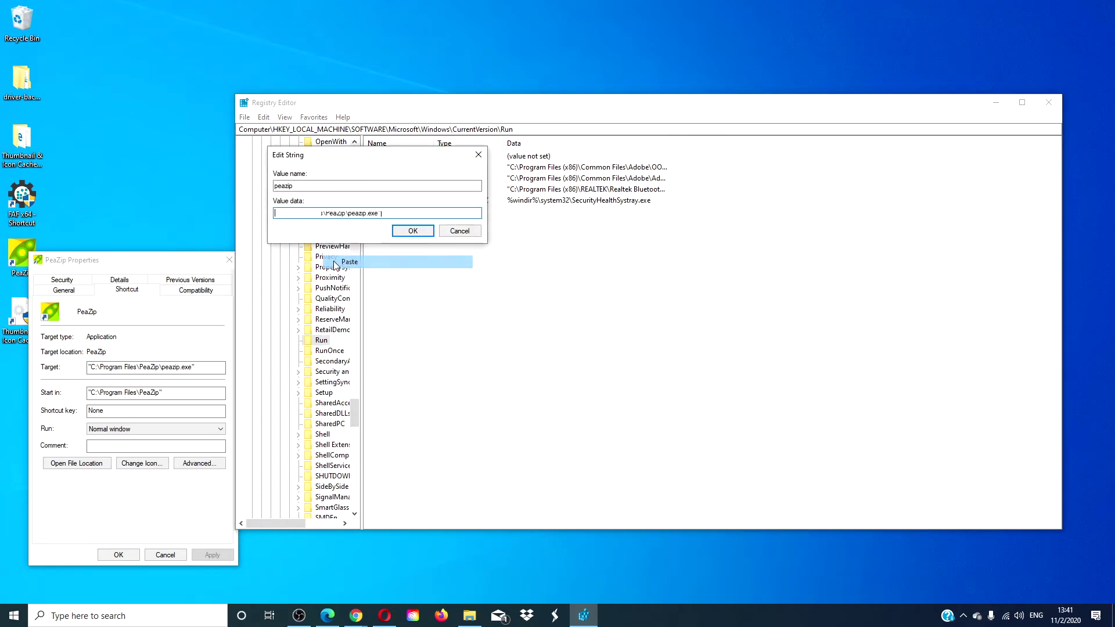
click(411, 231)
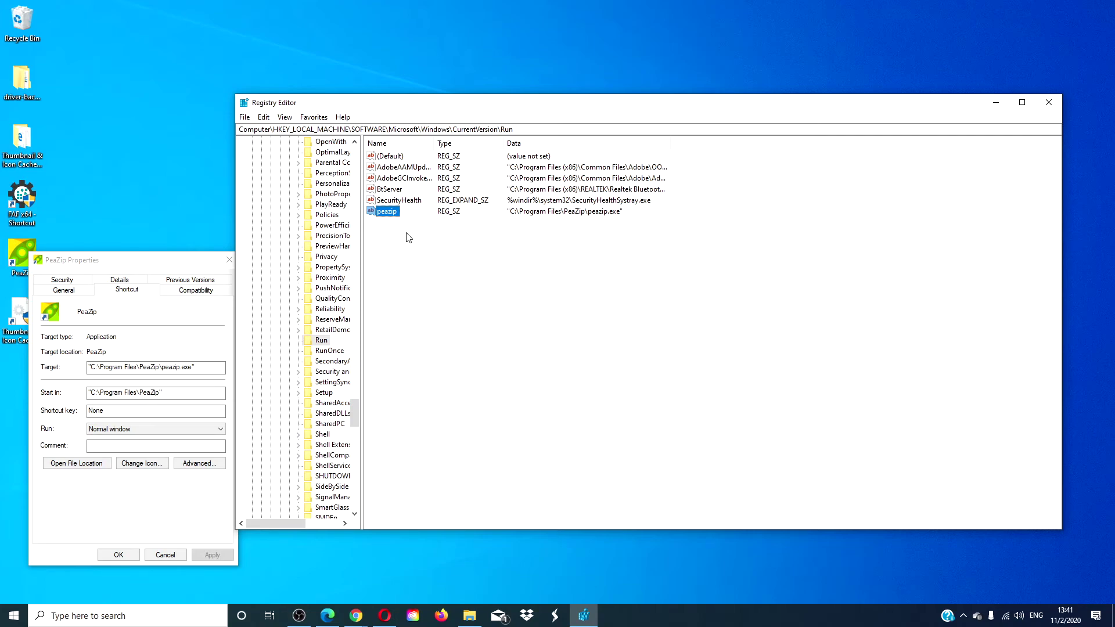
Step: Delete the peazip value from the Run key, confirming the removal
right_click(394, 214)
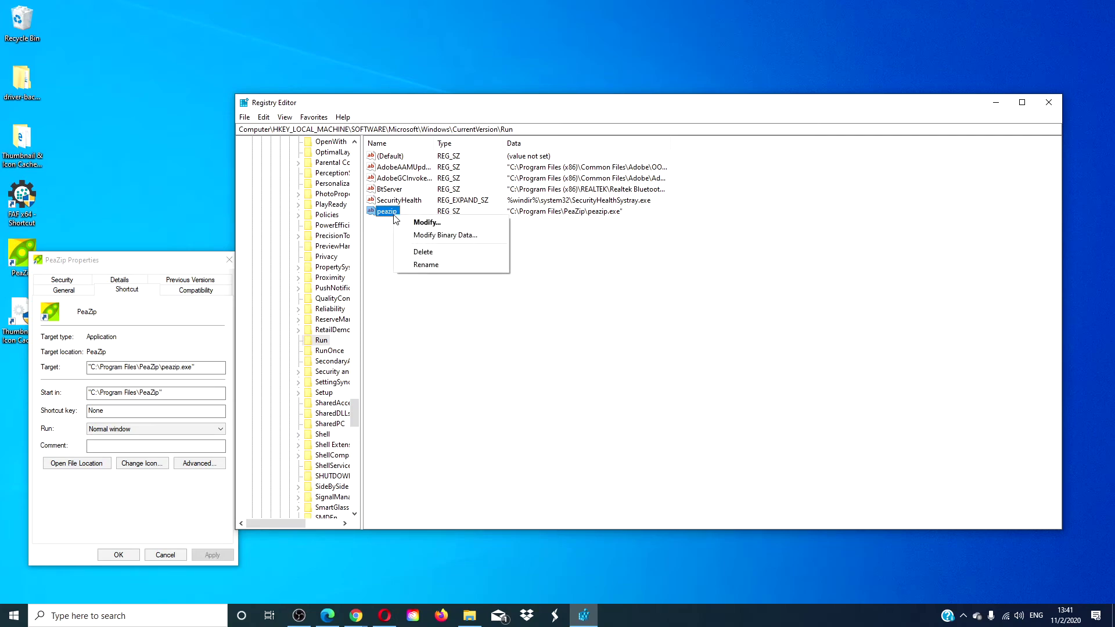
click(402, 250)
click(641, 311)
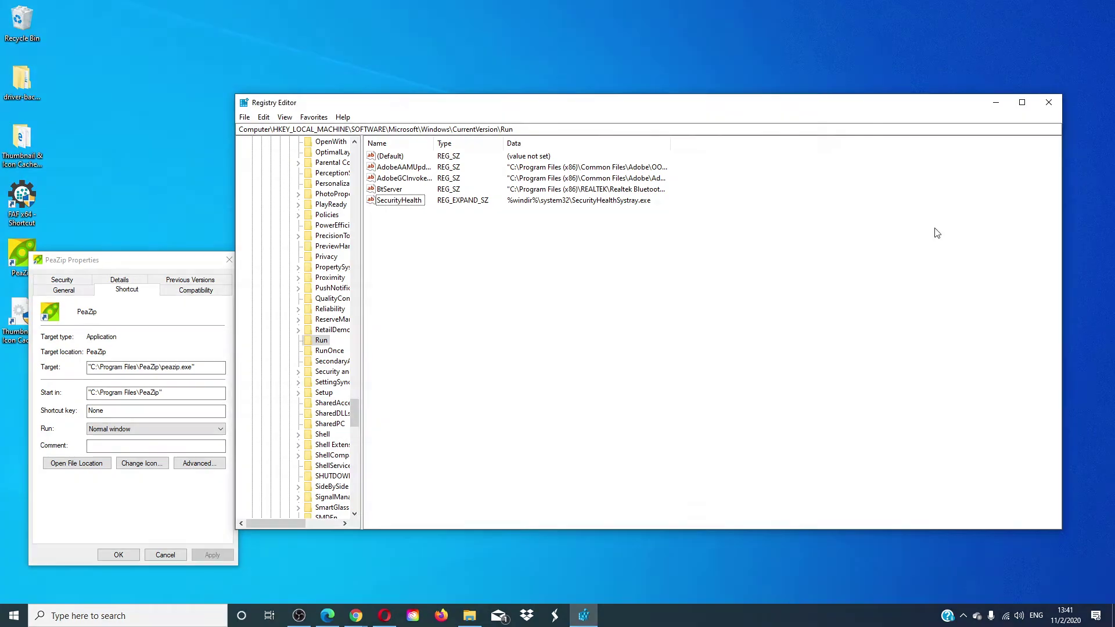